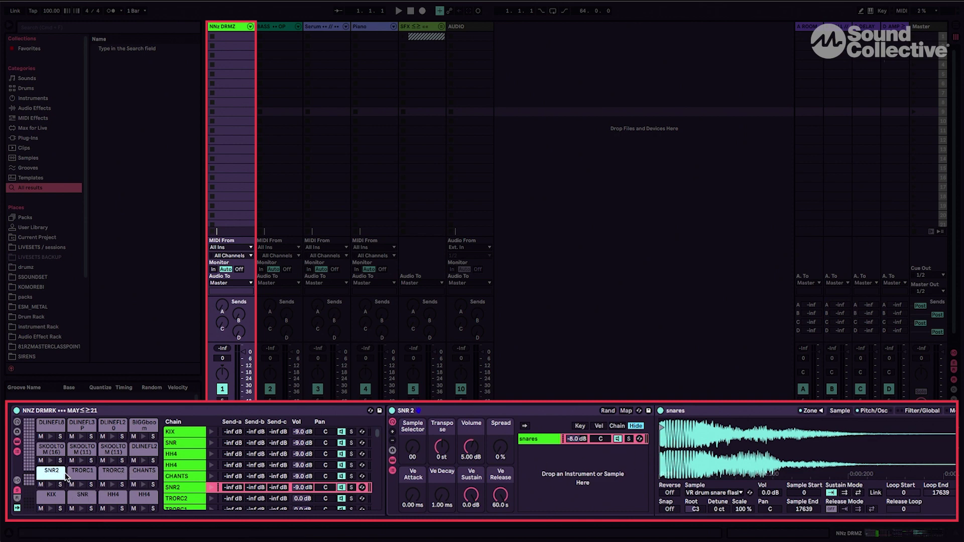
Inspect the samplers behind several pads of the NNz DRMZ track's drum rack, including TRORC1, TRORC2 and SKOOLTOM
click(82, 472)
click(105, 471)
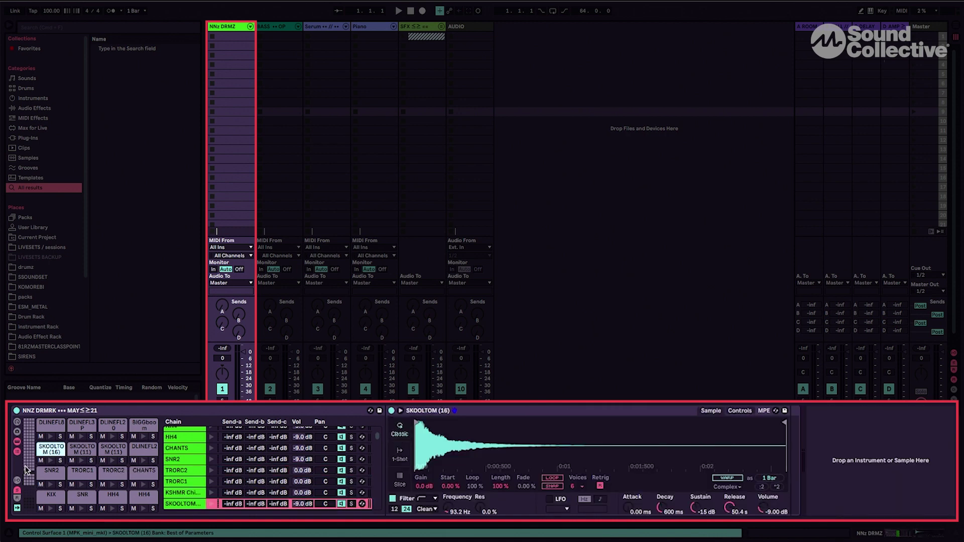
click(28, 425)
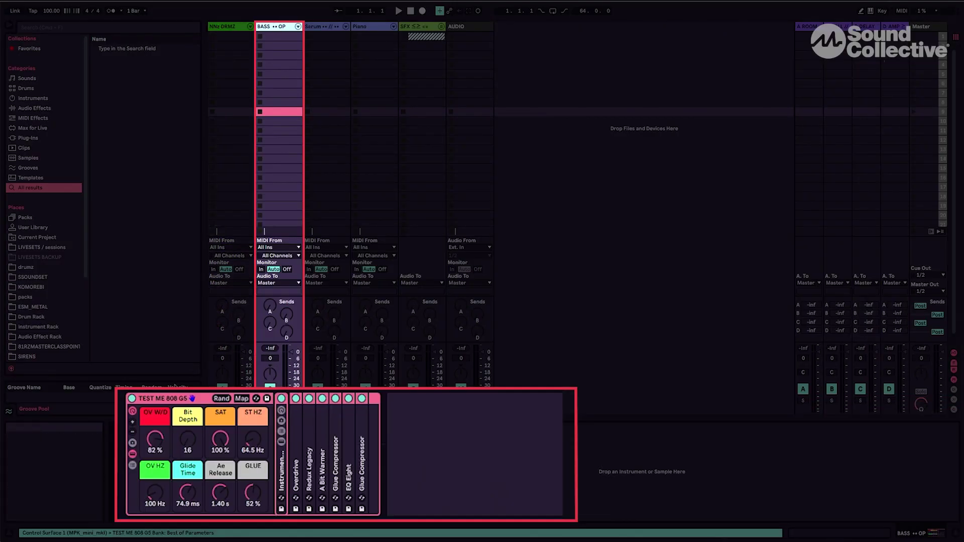
Expand the Instrument Rack inside the bass track's TEST ME 808 G5 rack and inspect its click and tail chains
double_click(285, 469)
click(301, 434)
click(301, 443)
click(301, 431)
click(303, 443)
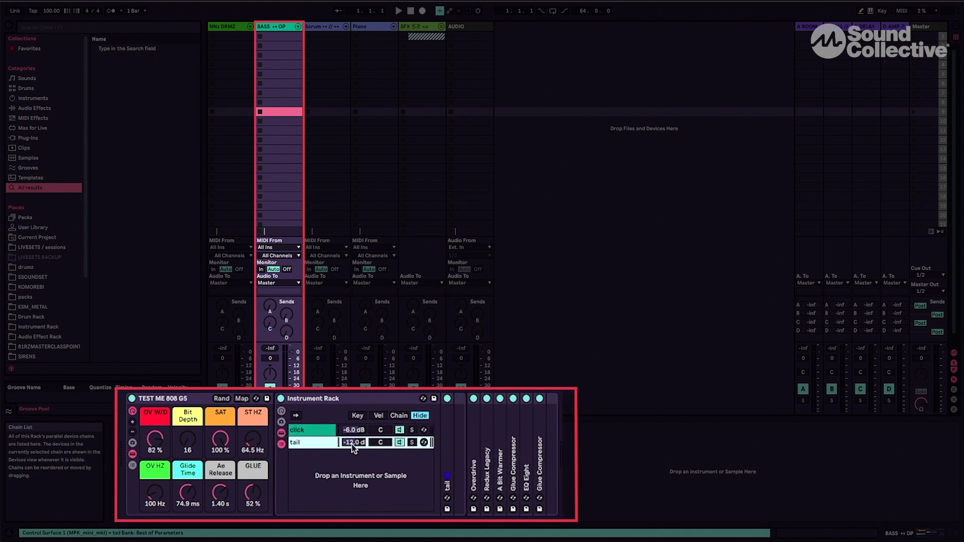
click(301, 431)
click(302, 443)
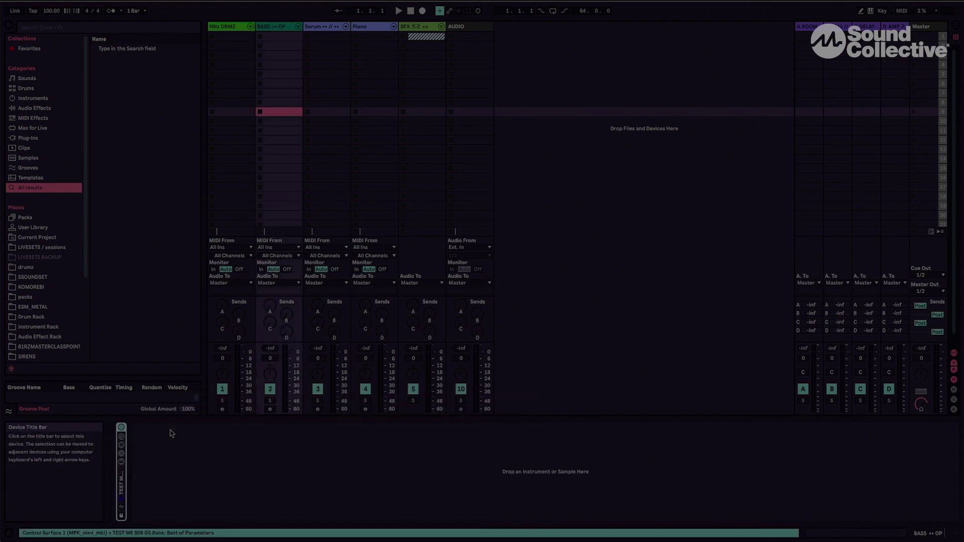
Inspect the Serum track's SRM-X macros and the Piano track's Omnip_01 rack, briefly viewing the Omnisphere plug-in window
click(320, 26)
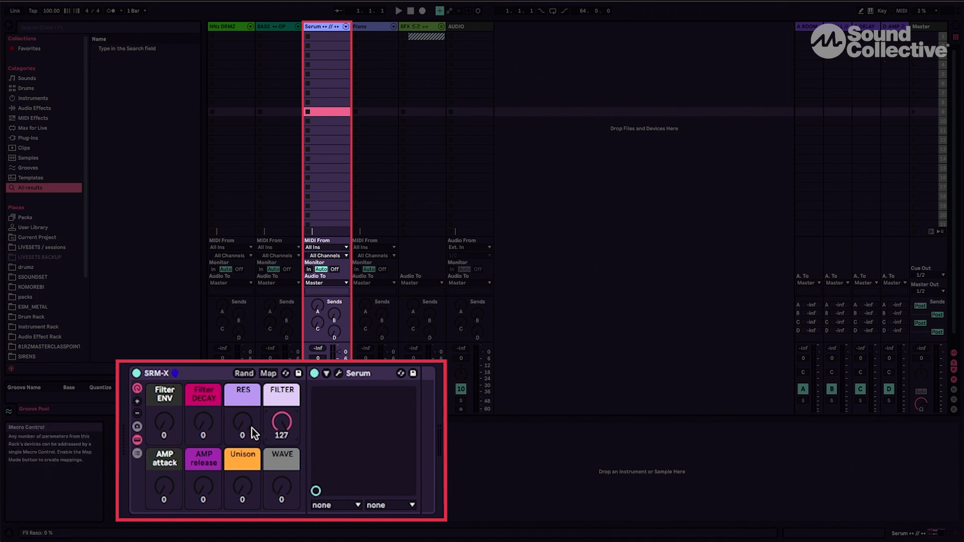
click(205, 400)
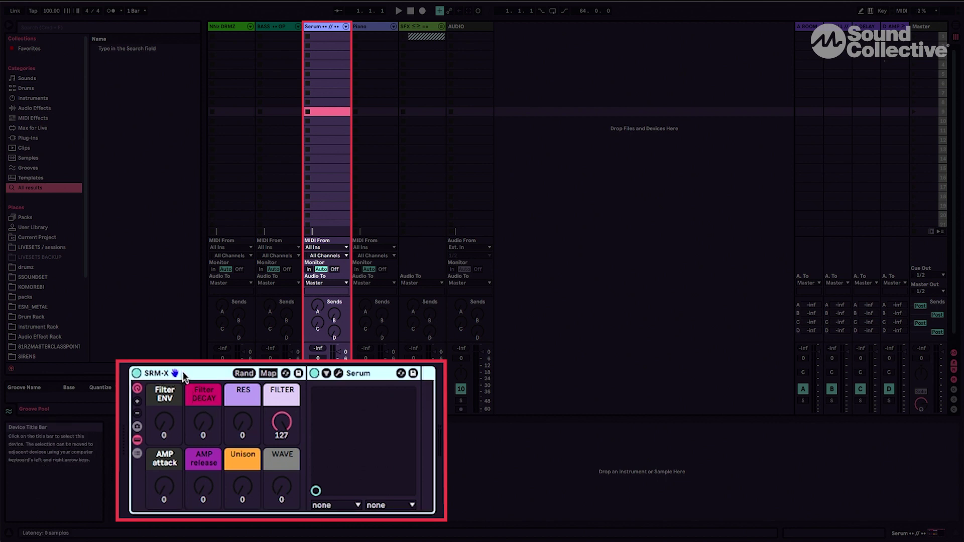
click(366, 29)
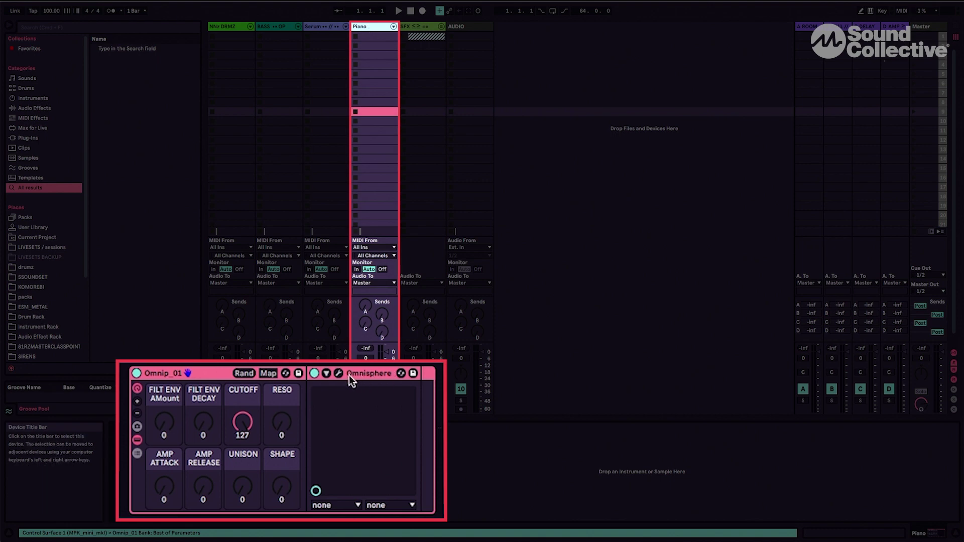
key(super+alt+p)
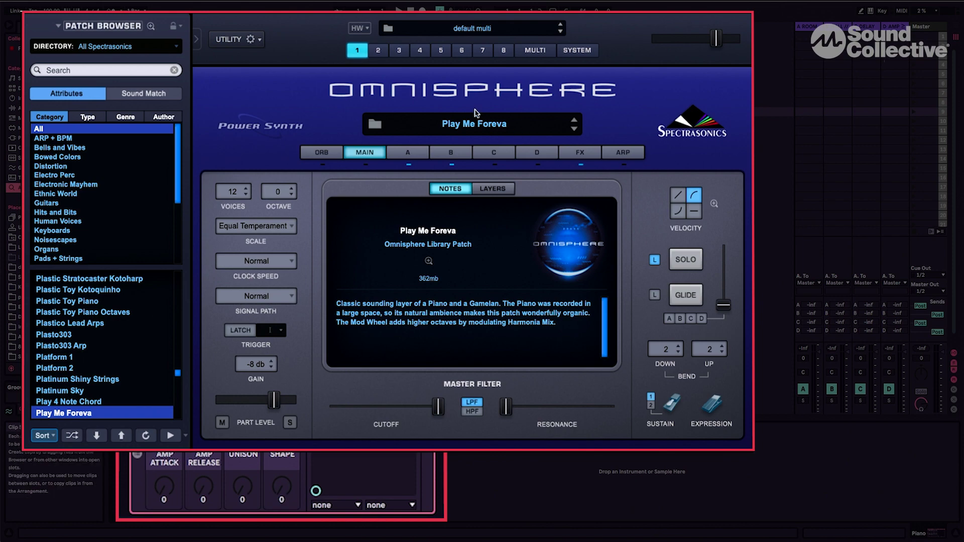
click(29, 12)
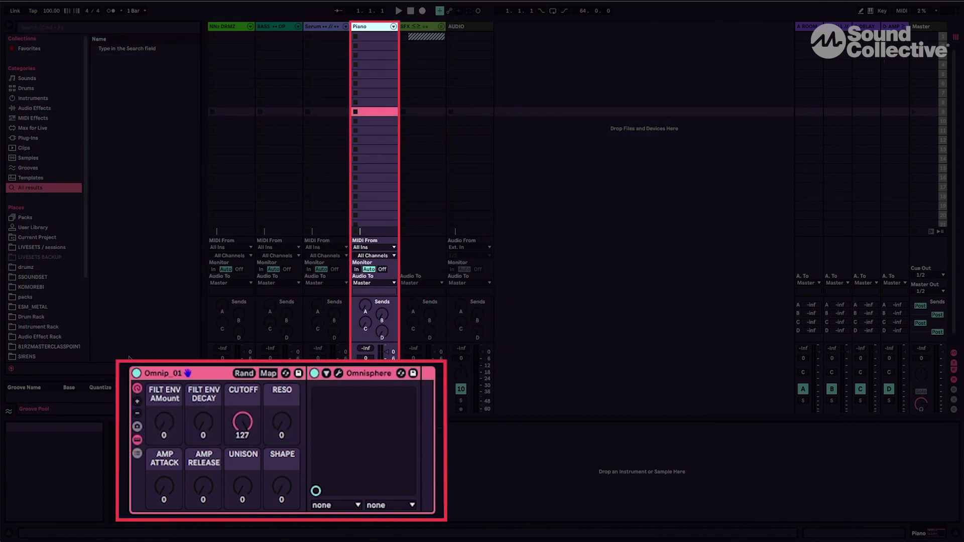
Unfold the SFX group to inspect its instrument tracks and the reverse and crash clips, fold it again, and view the AUDIO track
click(419, 27)
click(441, 26)
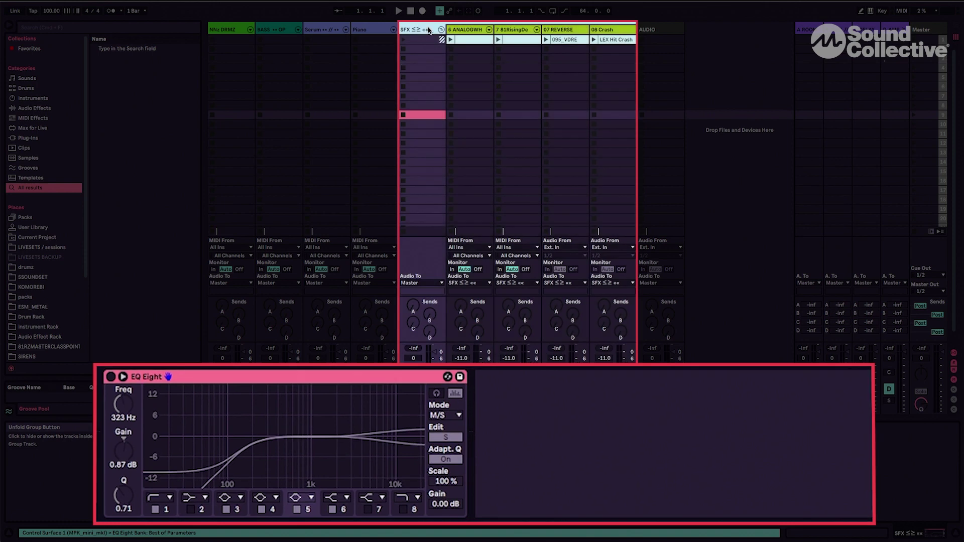
click(464, 30)
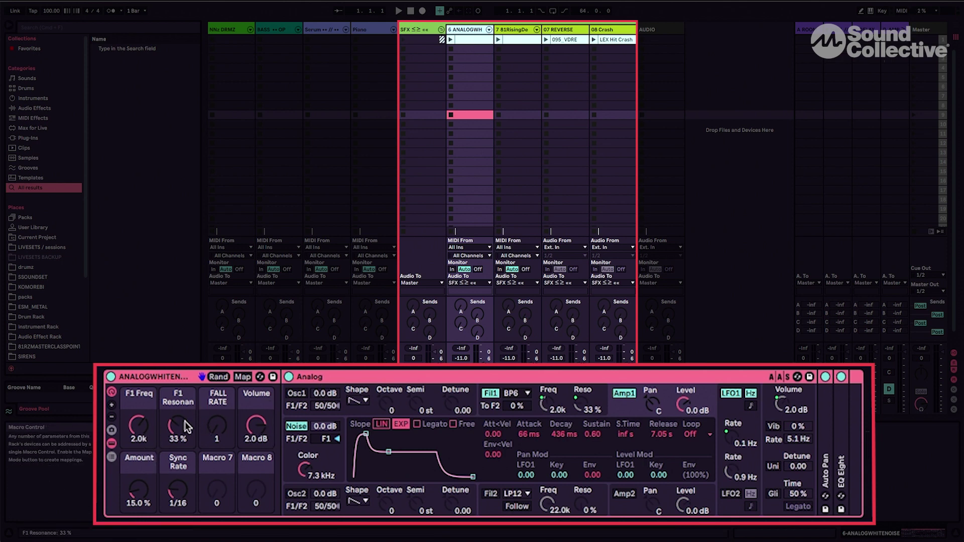
click(511, 33)
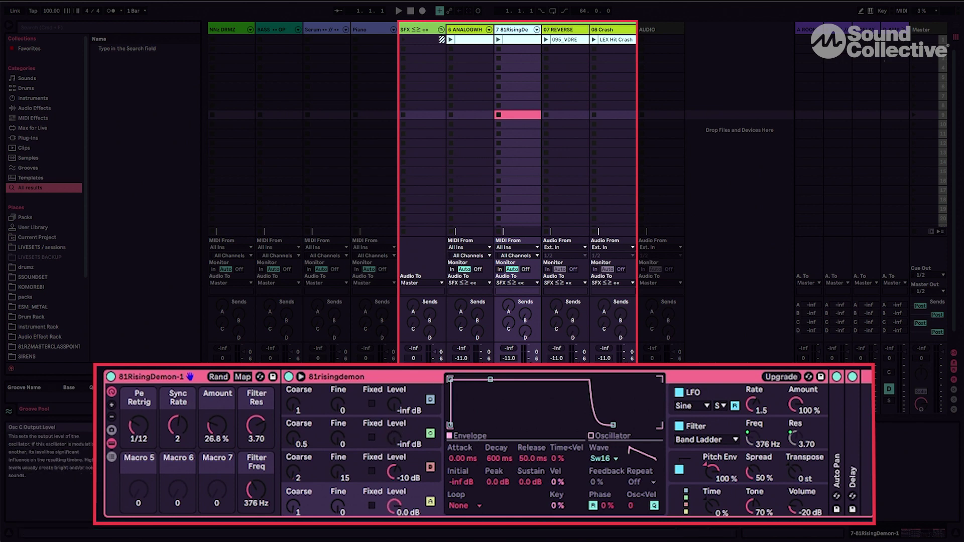
click(562, 30)
click(565, 39)
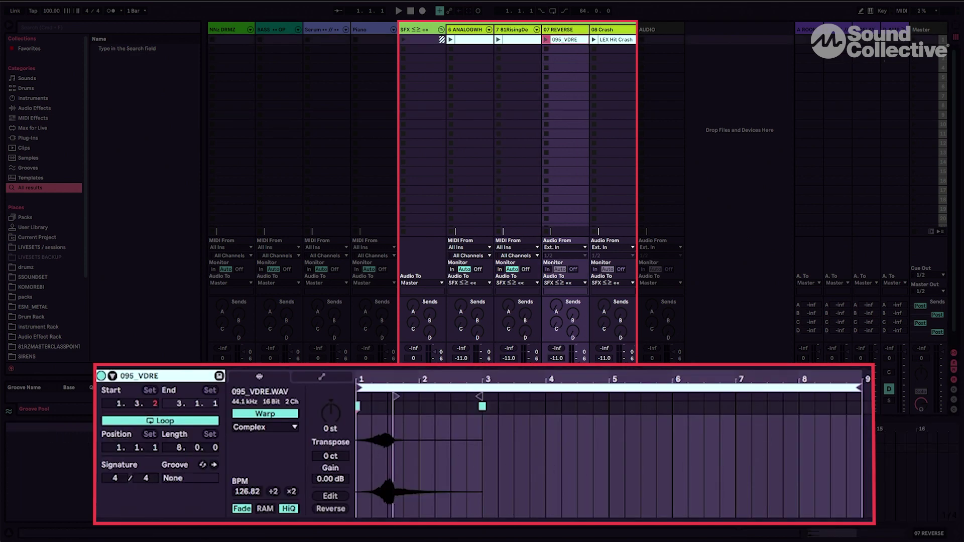
click(612, 39)
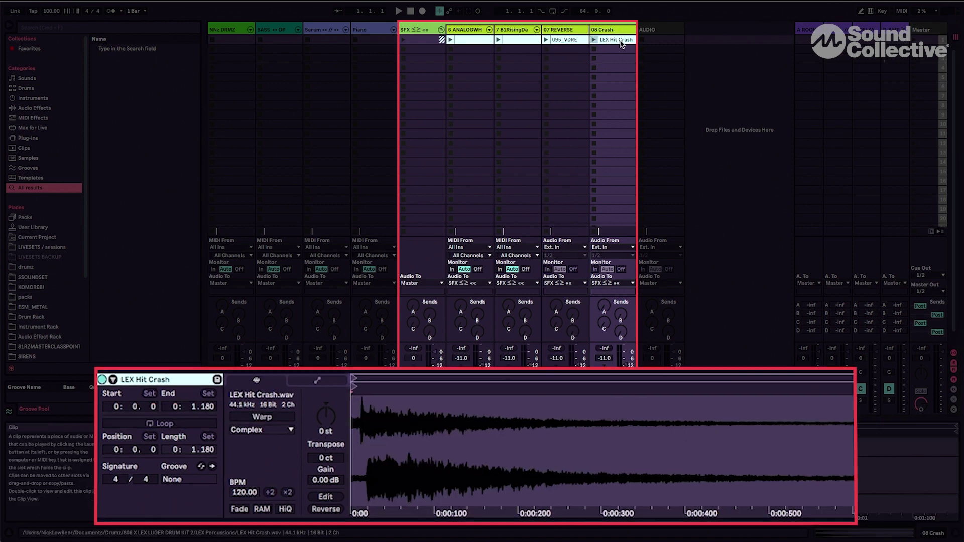
click(440, 30)
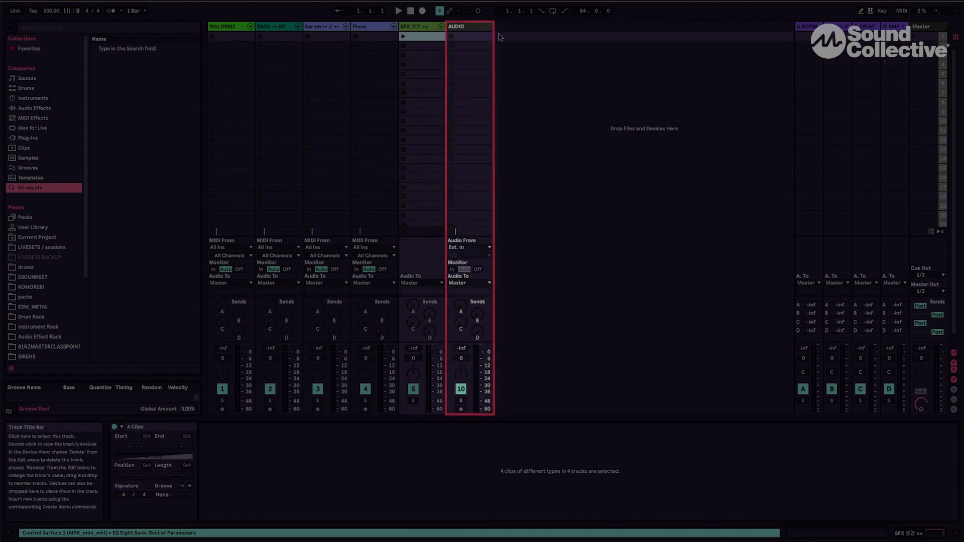
click(467, 27)
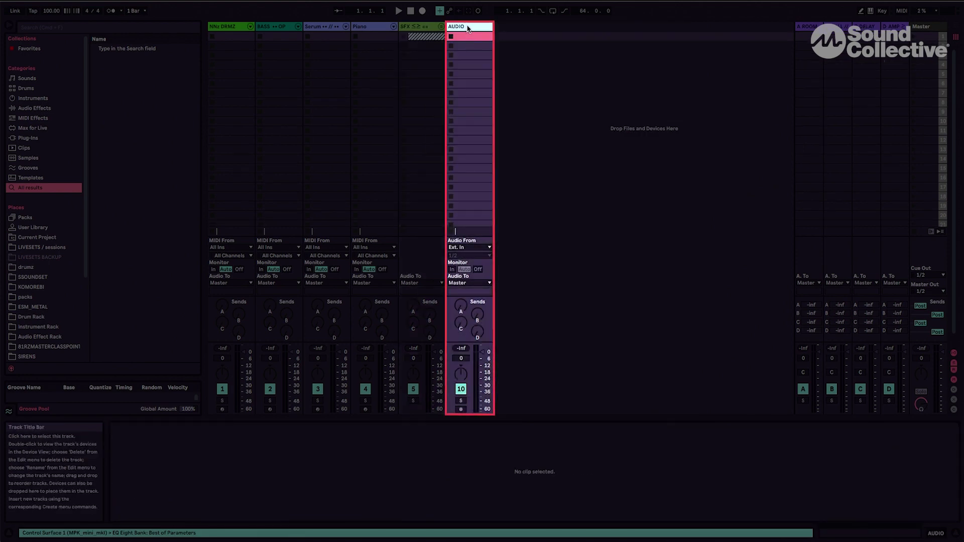
Inspect the effects on the Room, Hall, Delay and Amp return tracks, expanding the OTT device on the first three
click(808, 28)
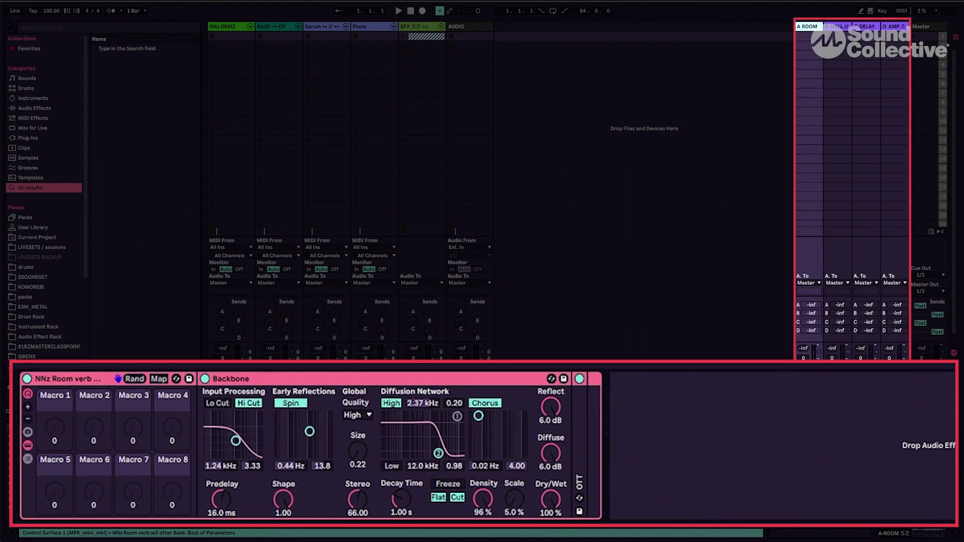
double_click(581, 436)
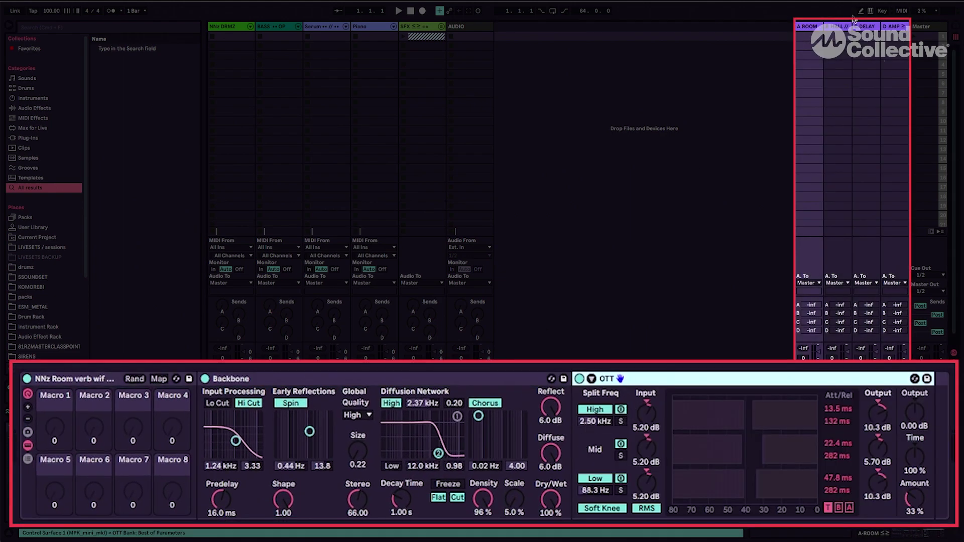
click(841, 27)
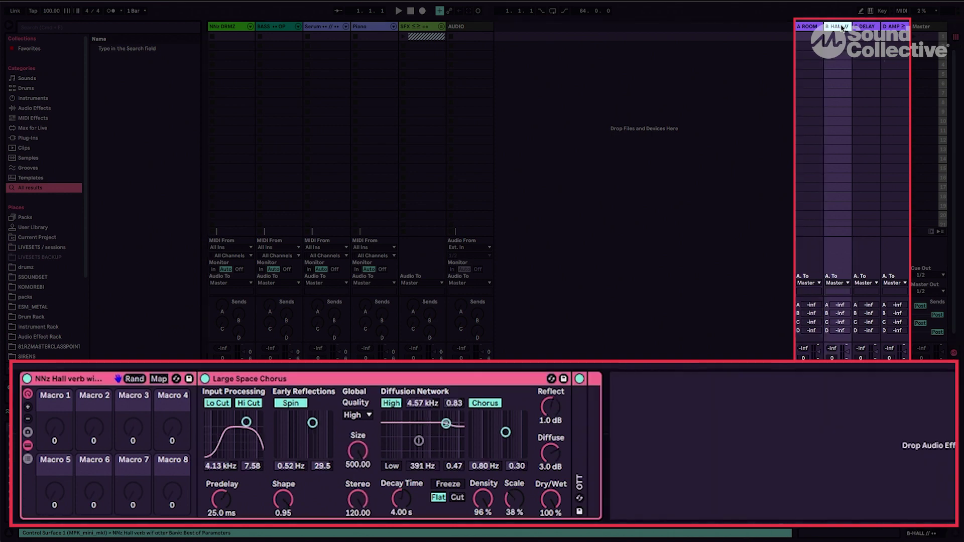
double_click(580, 436)
click(865, 27)
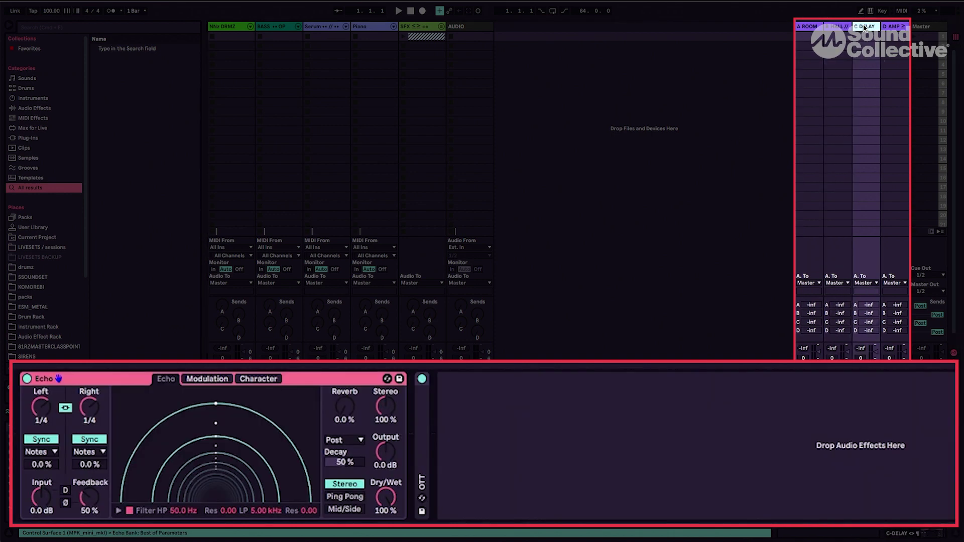
double_click(417, 421)
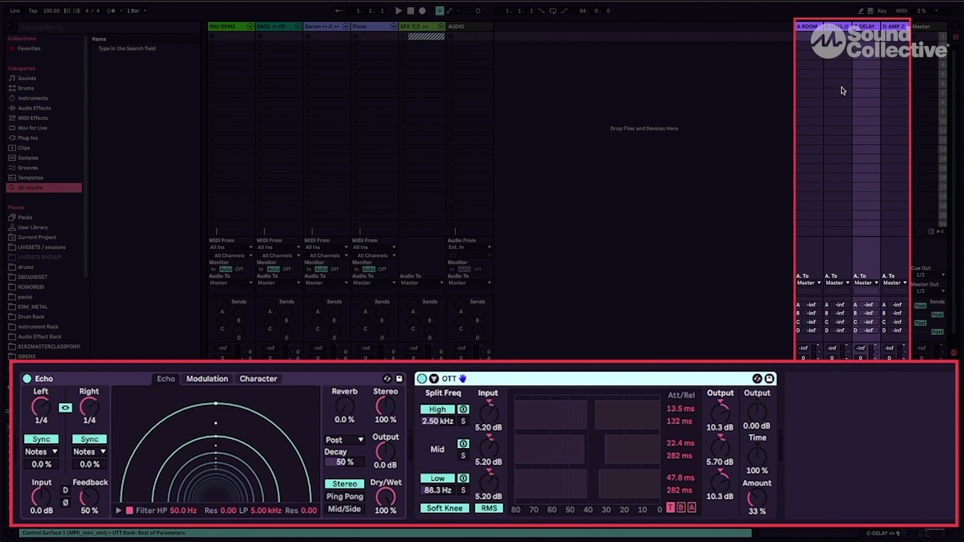
click(892, 27)
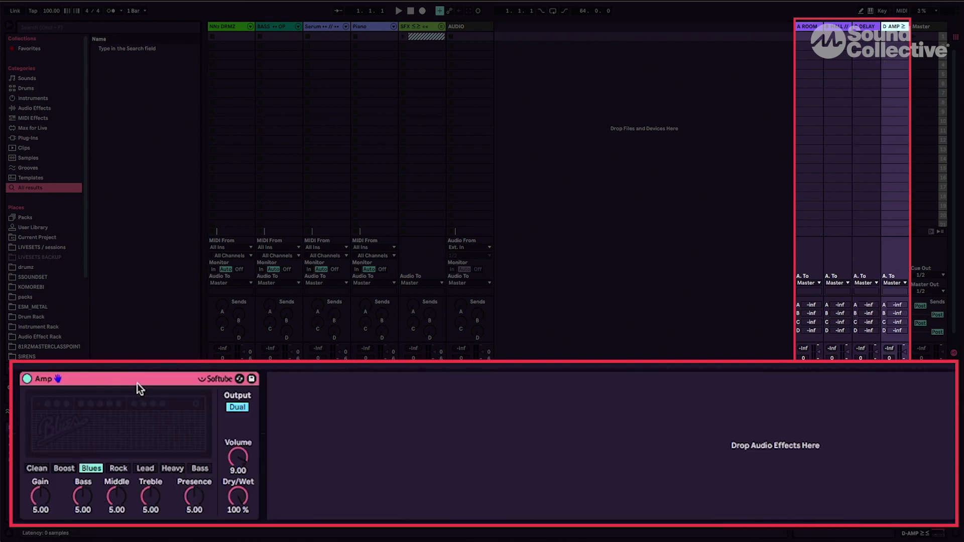
mouse_move(477, 334)
mouse_down()
mouse_move(479, 285)
mouse_move(483, 350)
mouse_up()
Try out the filter and effect macros of the Master track's LXX9 rack and restore their default values
click(903, 27)
click(137, 378)
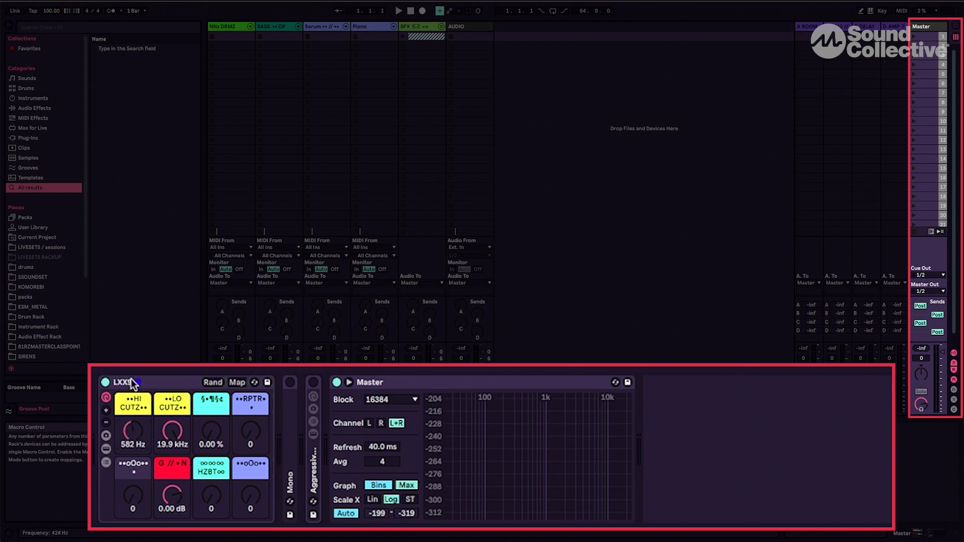
drag(171, 431, 166, 532)
key(ctrl+z)
drag(253, 434, 255, 366)
drag(217, 408, 205, 497)
drag(134, 497, 135, 453)
drag(212, 496, 209, 450)
key(Delete)
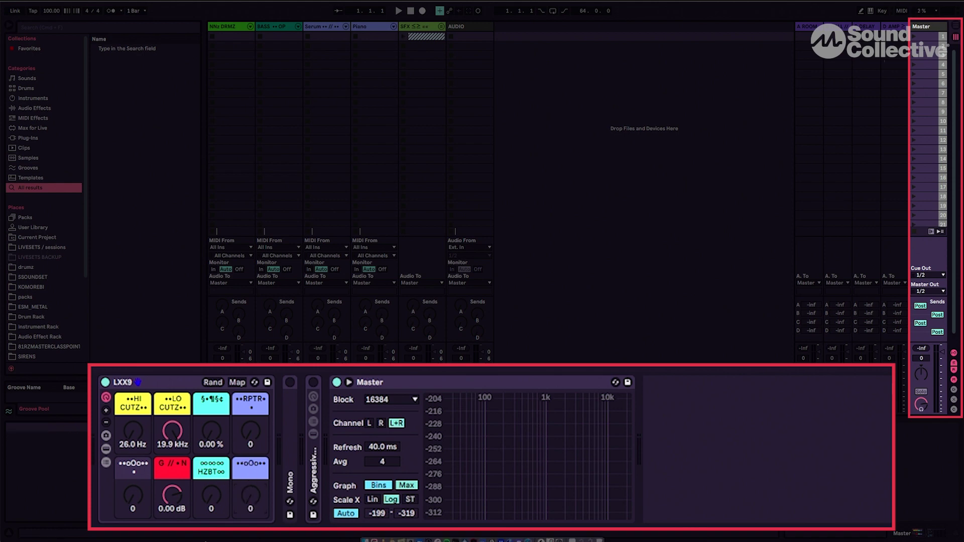
Expand the Master track's Mono utility and Aggressive Dance rack, and inspect them along with the spectrum analyzer
double_click(284, 417)
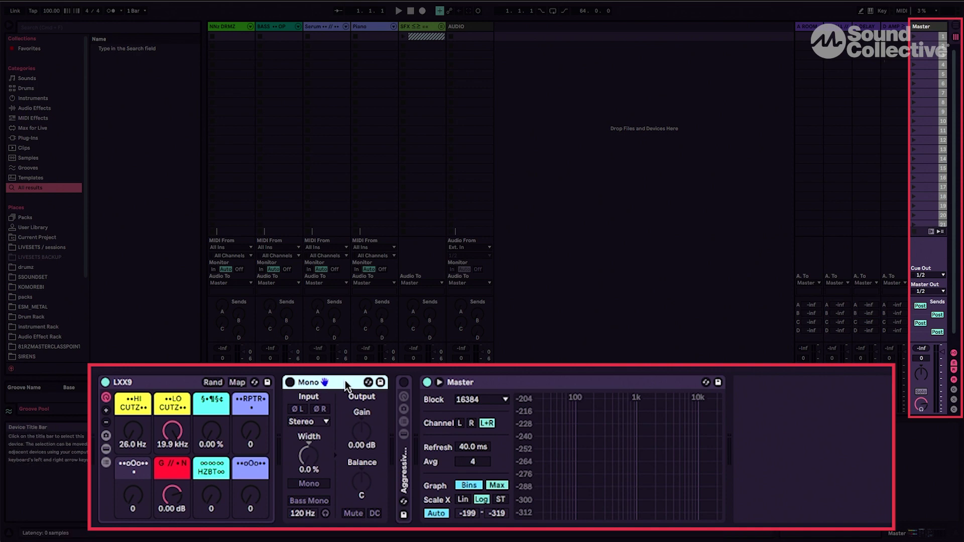
double_click(404, 471)
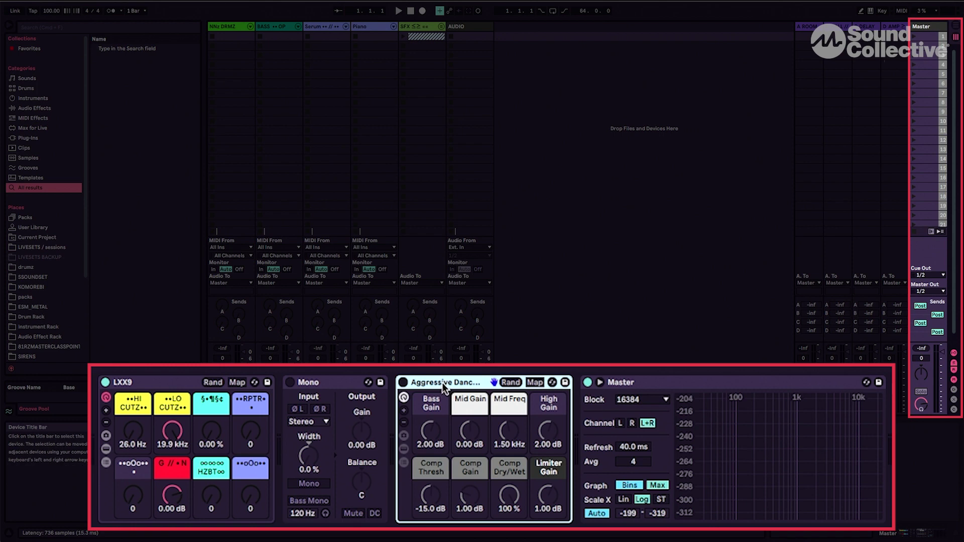
click(686, 381)
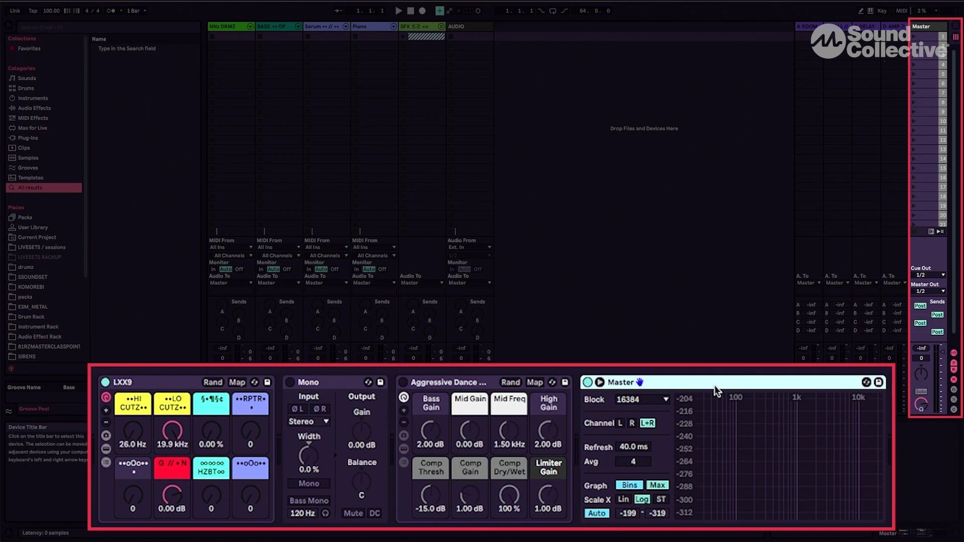
click(920, 392)
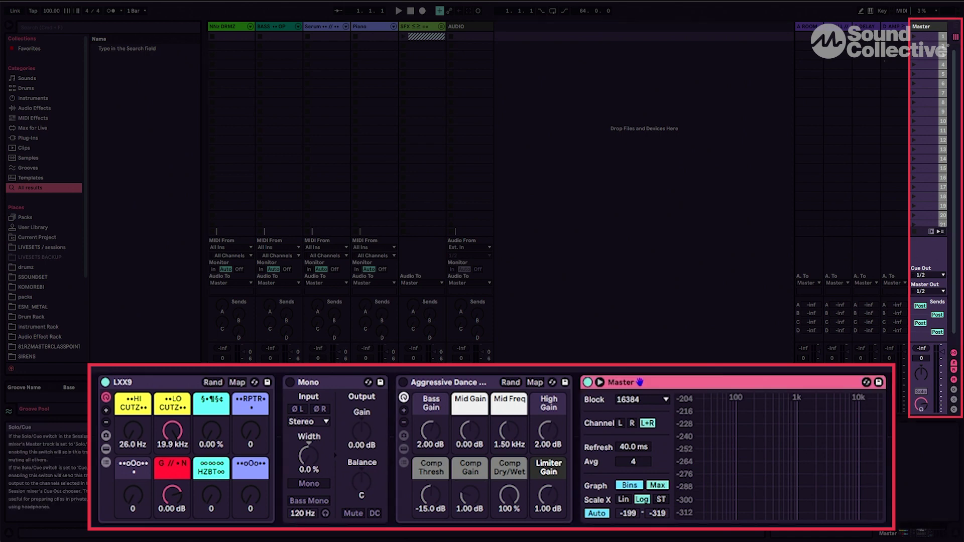
mouse_move(778, 430)
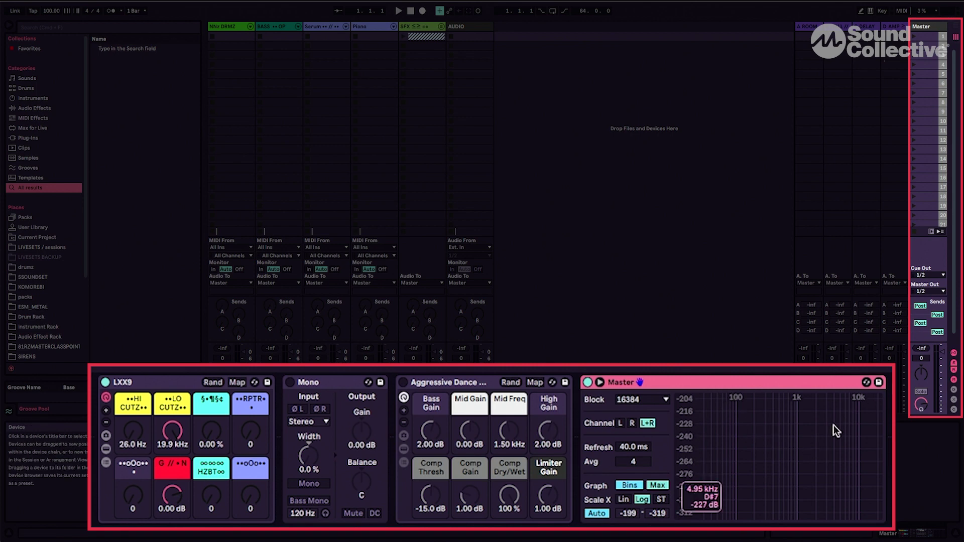